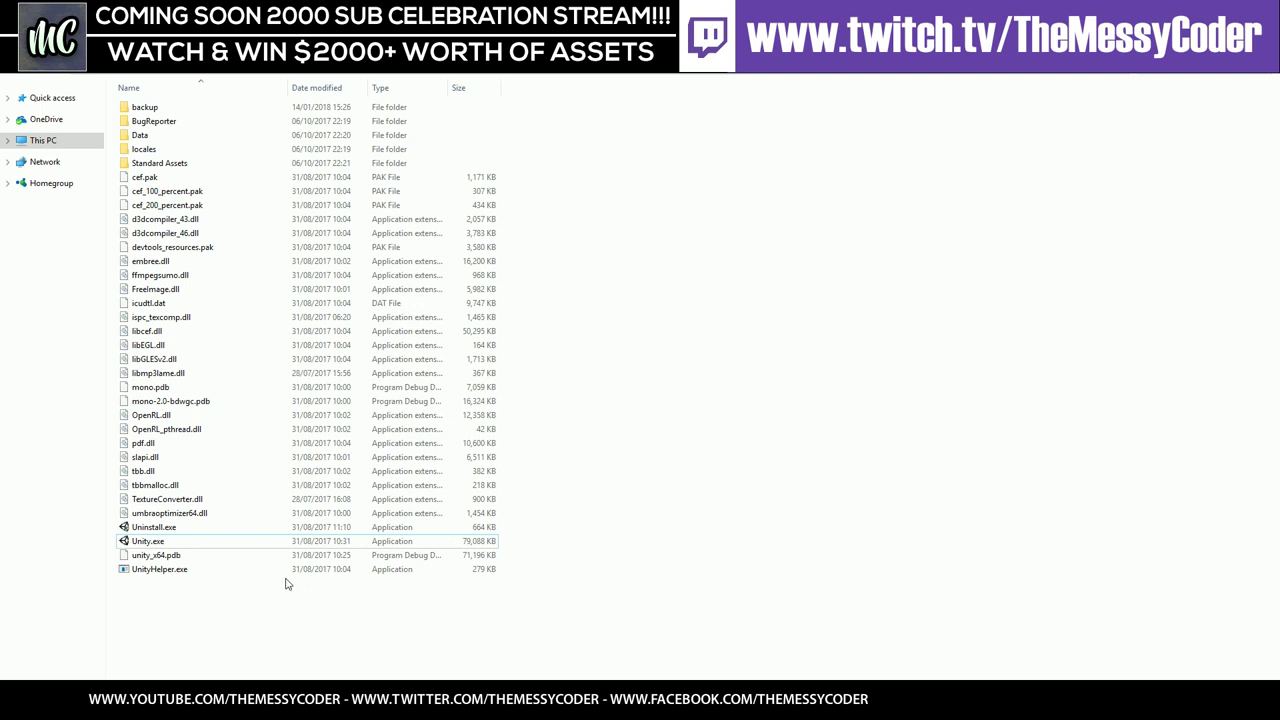
- Duplicate Unity.exe in the same folder and rename the copy to Unity.dark.exe
{"action": "left_click", "coordinate": [160, 112]}
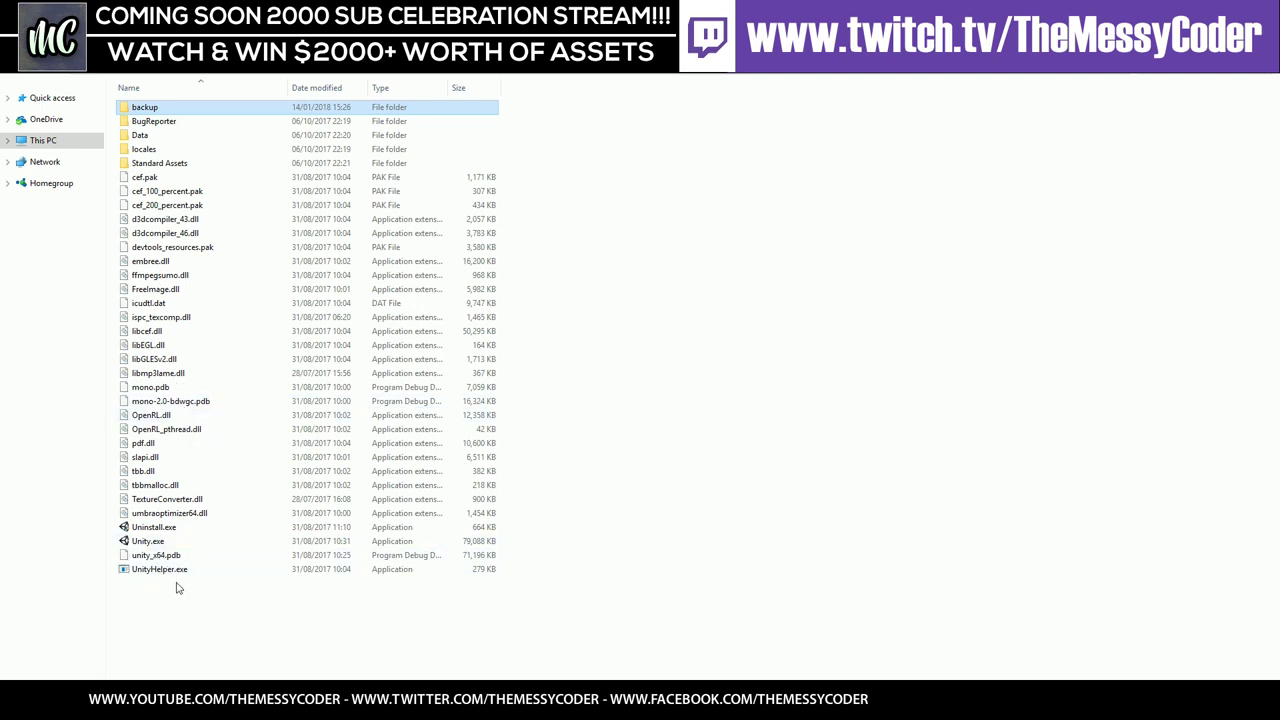
{"action": "left_click_drag", "start_coordinate": [148, 545], "coordinate": [177, 624]}
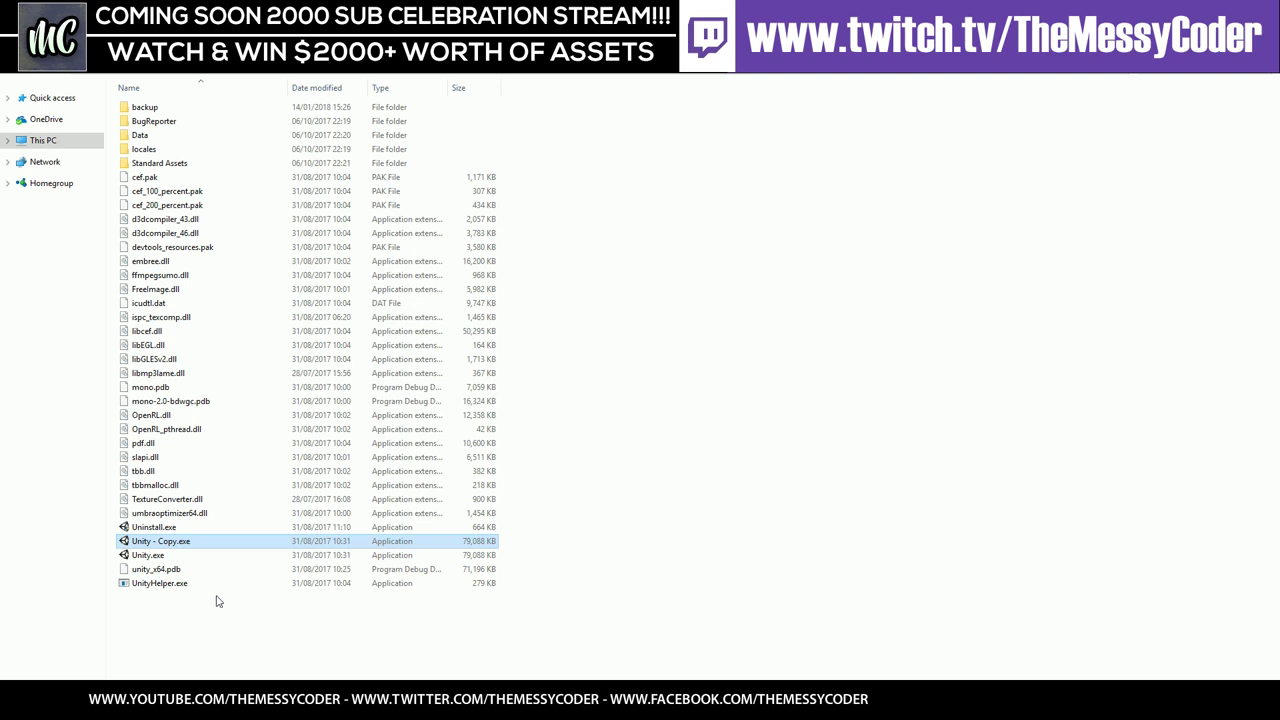
{"action": "left_click", "coordinate": [157, 542]}
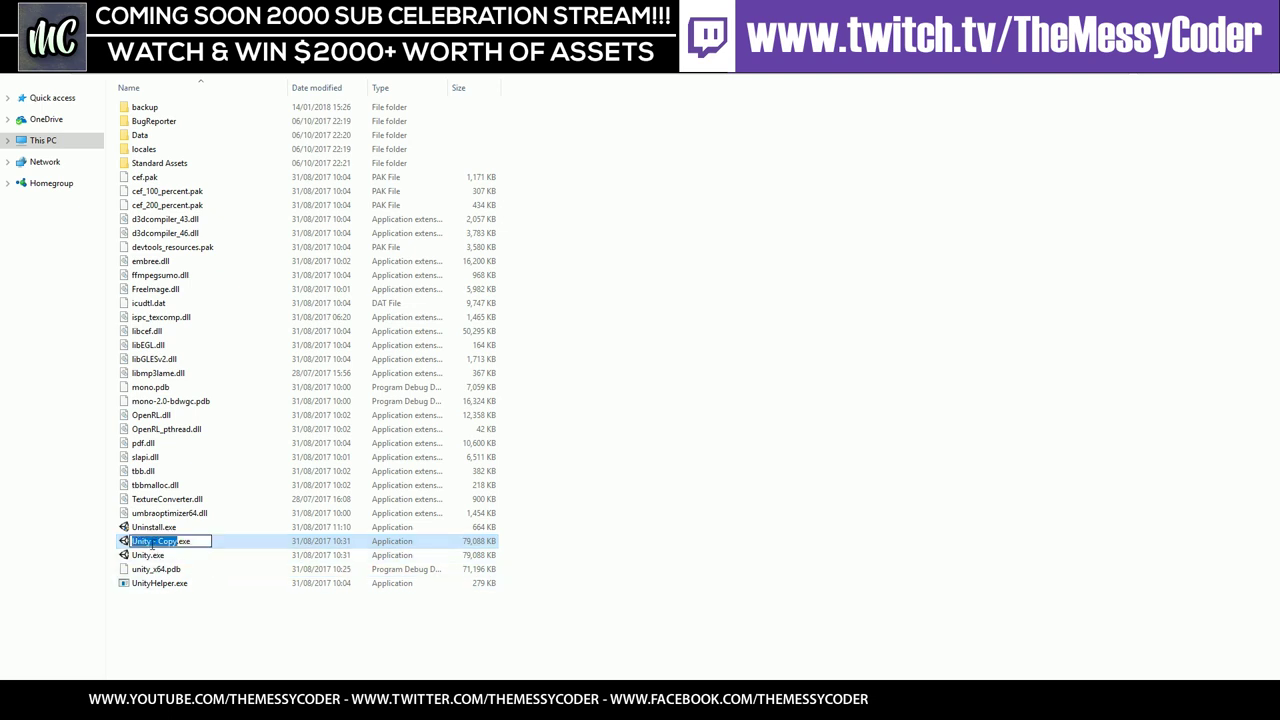
{"action": "left_click_drag", "start_coordinate": [151, 543], "coordinate": [180, 547]}
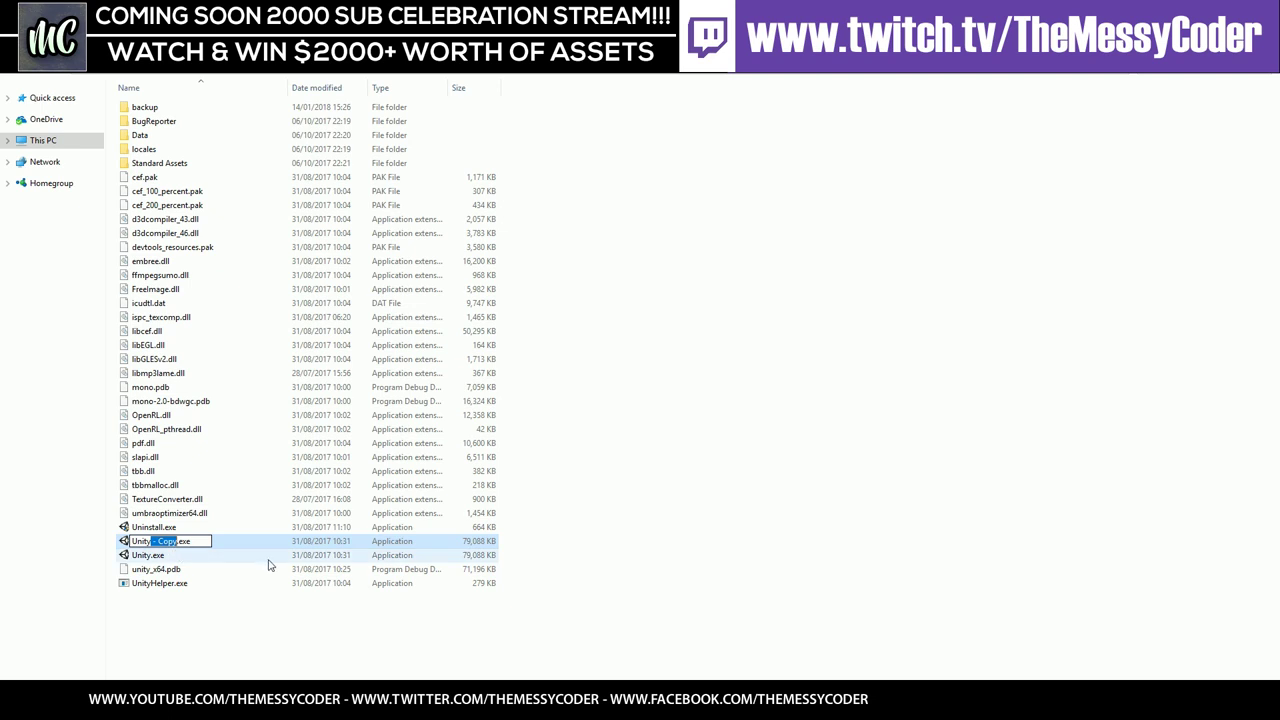
{"action": "type", "text": ".dark"}
{"action": "left_click", "coordinate": [251, 634]}
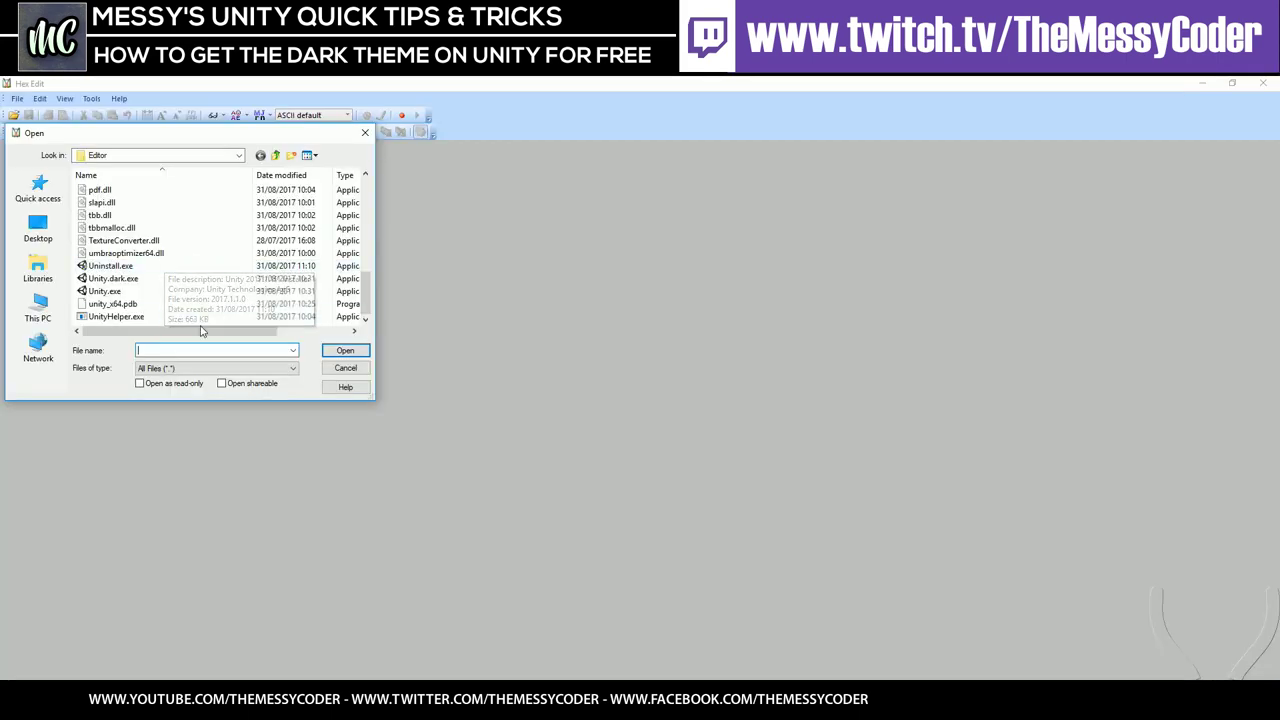
- Load Unity.dark.exe from the Editor folder into Hex Edit
{"action": "left_click", "coordinate": [117, 280]}
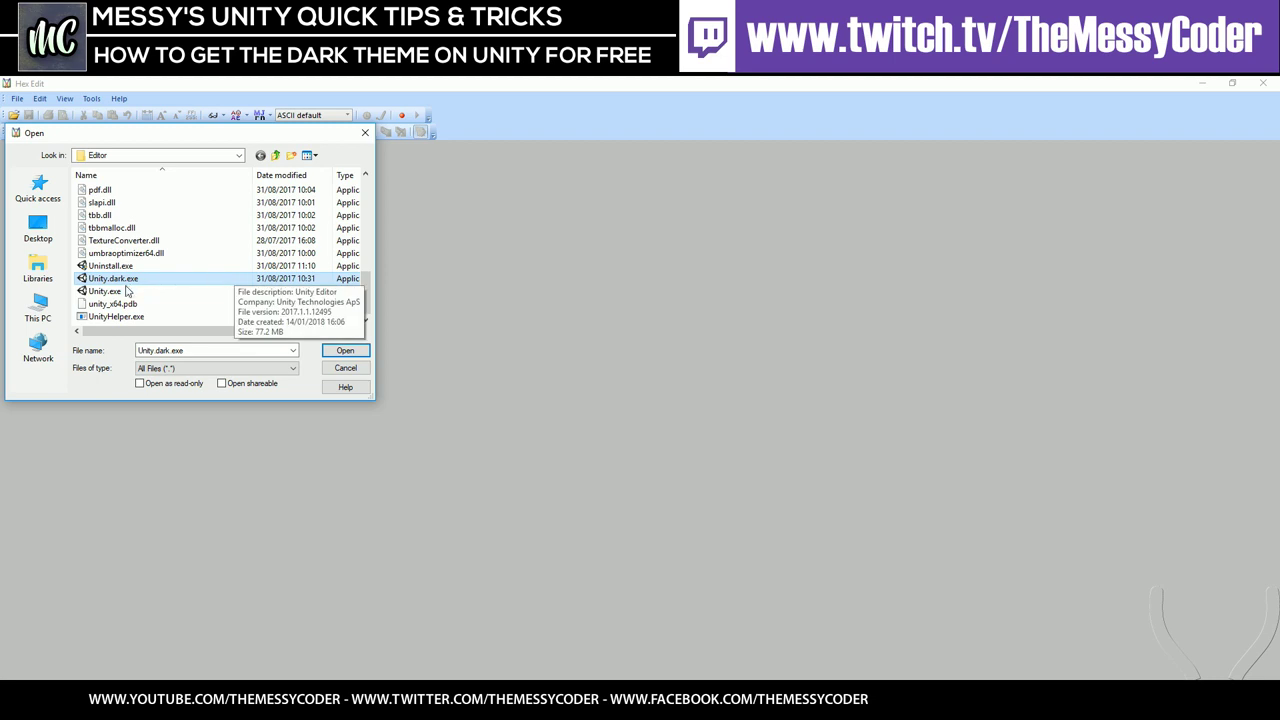
{"action": "double_click", "coordinate": [128, 279]}
{"action": "left_click", "coordinate": [141, 282]}
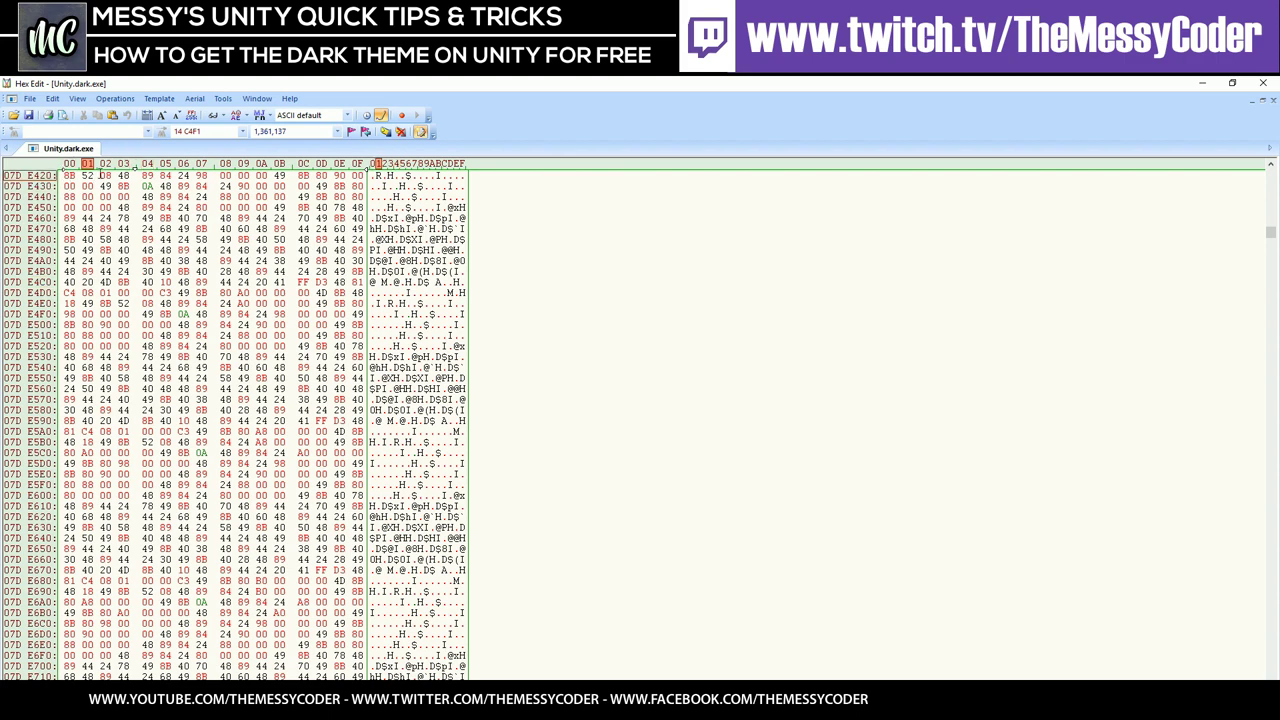
- Search for the pasted byte pattern and change byte 75 at offset 014C4F0 to 74
{"action": "left_click", "coordinate": [81, 130]}
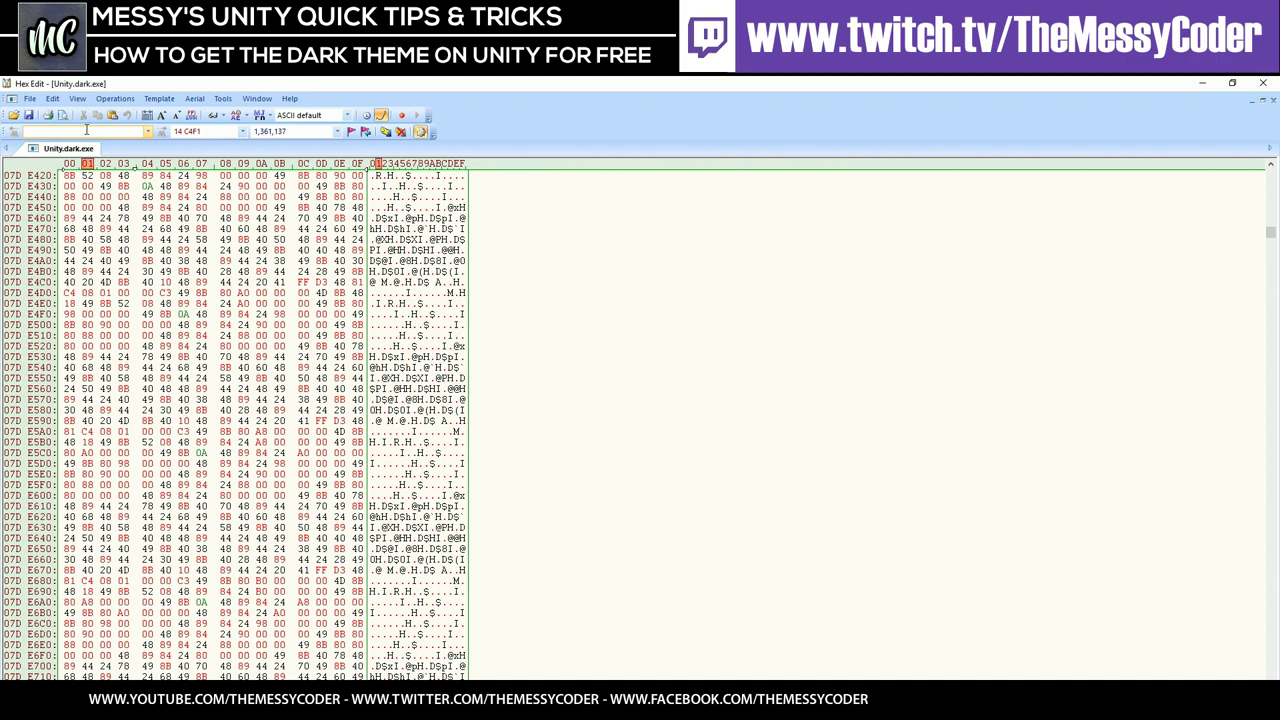
{"action": "type", "text": "33 C0 48 83 C4 28 5B C3 8B 03 48"}
{"action": "key", "text": "Return"}
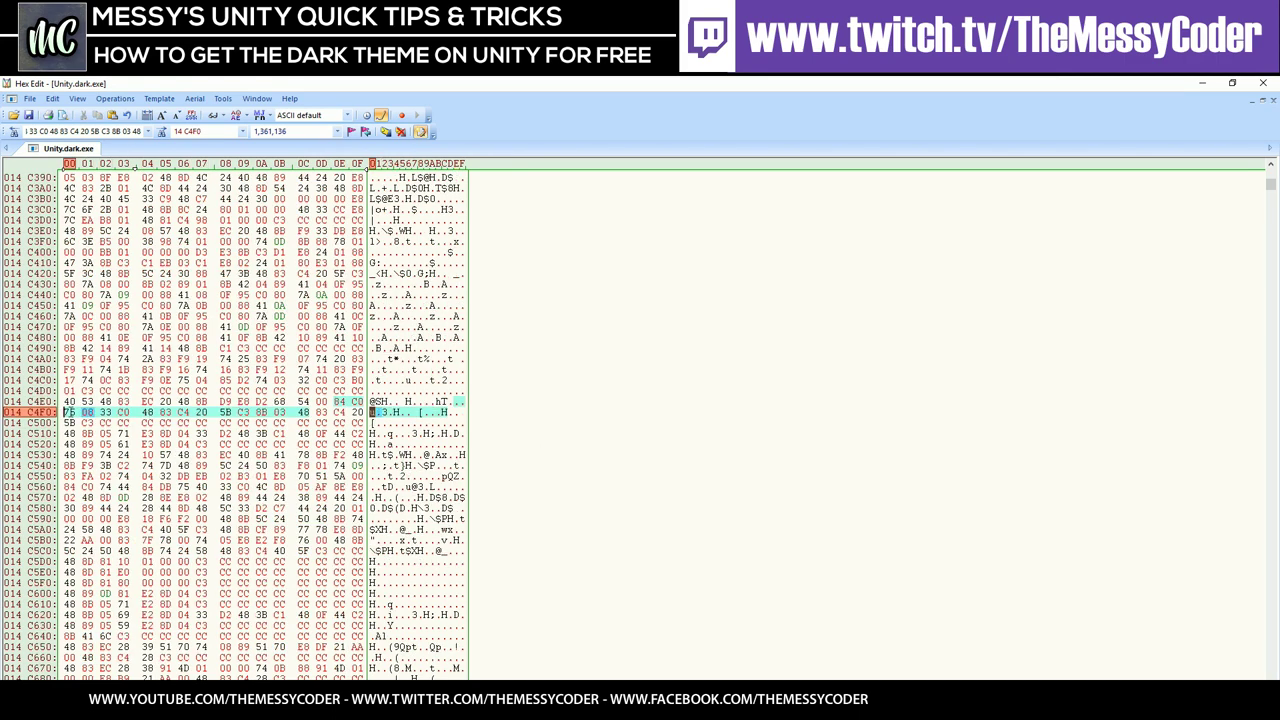
{"action": "key", "text": "Delete"}
{"action": "type", "text": "74"}
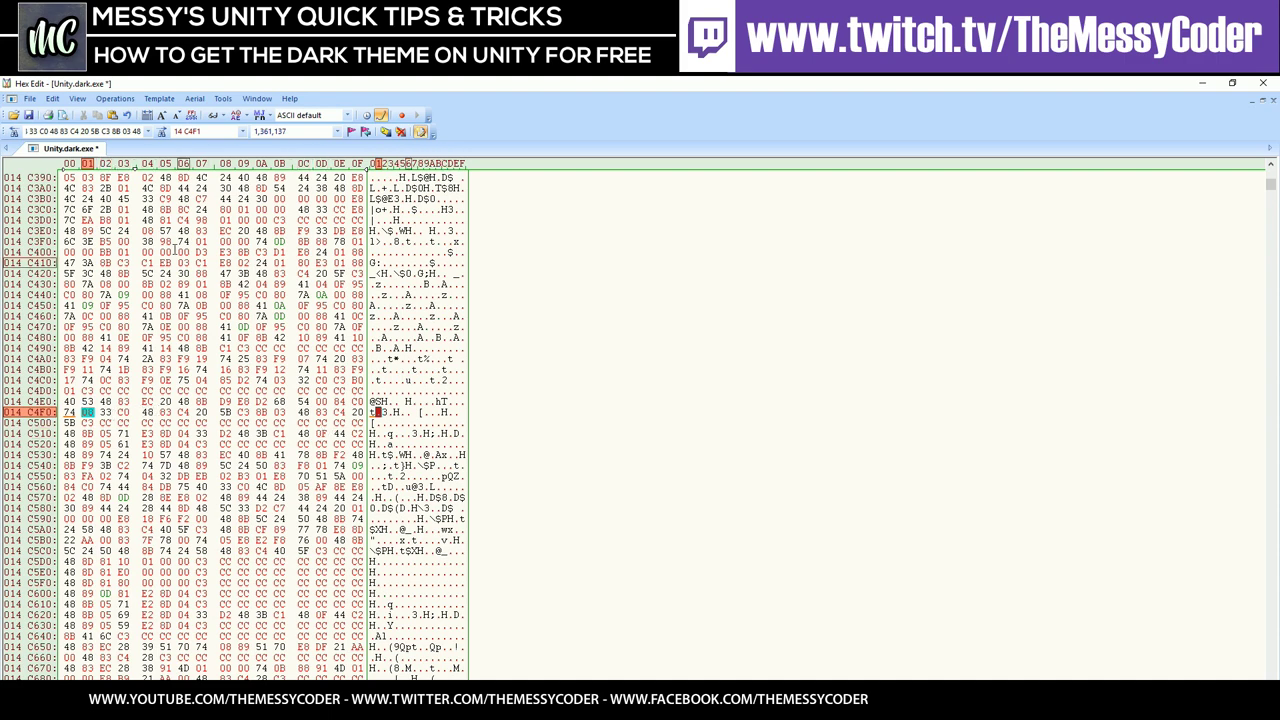
- Save the patched Unity.dark.exe and close Hex Edit
{"action": "left_click", "coordinate": [30, 98]}
{"action": "left_click", "coordinate": [45, 211]}
{"action": "left_click", "coordinate": [1263, 83]}
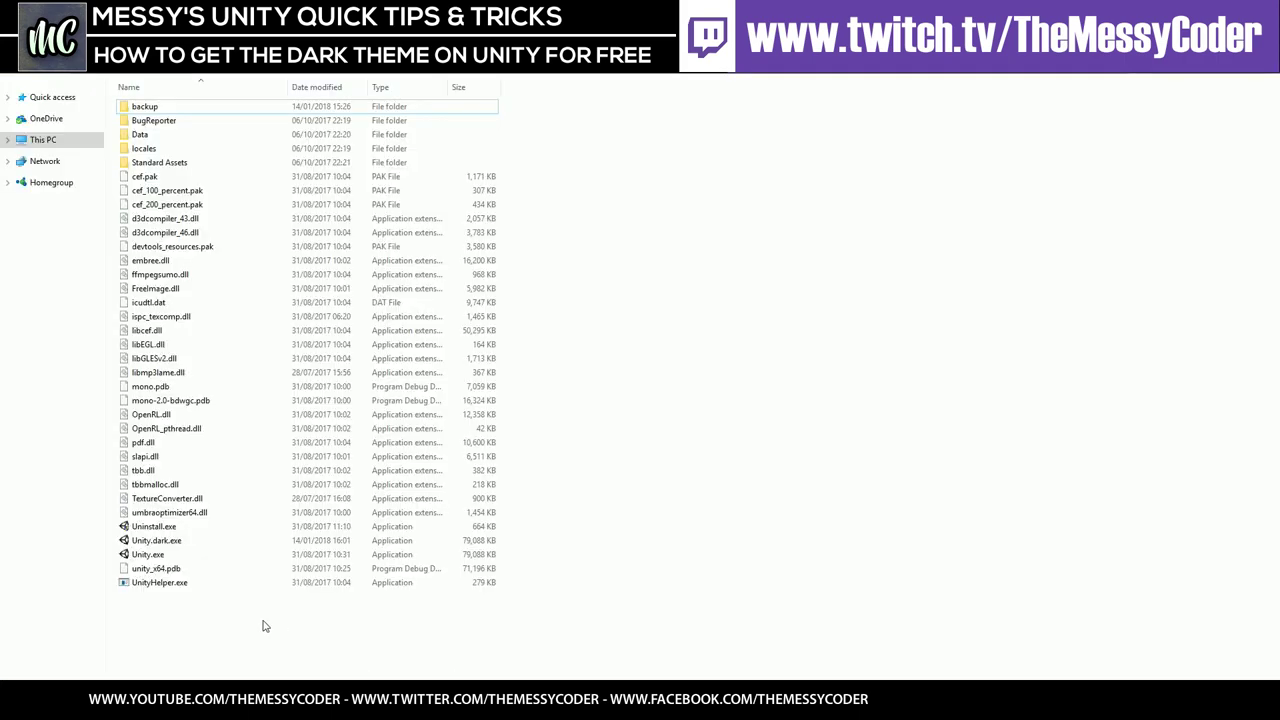
- Launch the patched Unity.dark.exe from the Unity folder
{"action": "double_click", "coordinate": [157, 541]}
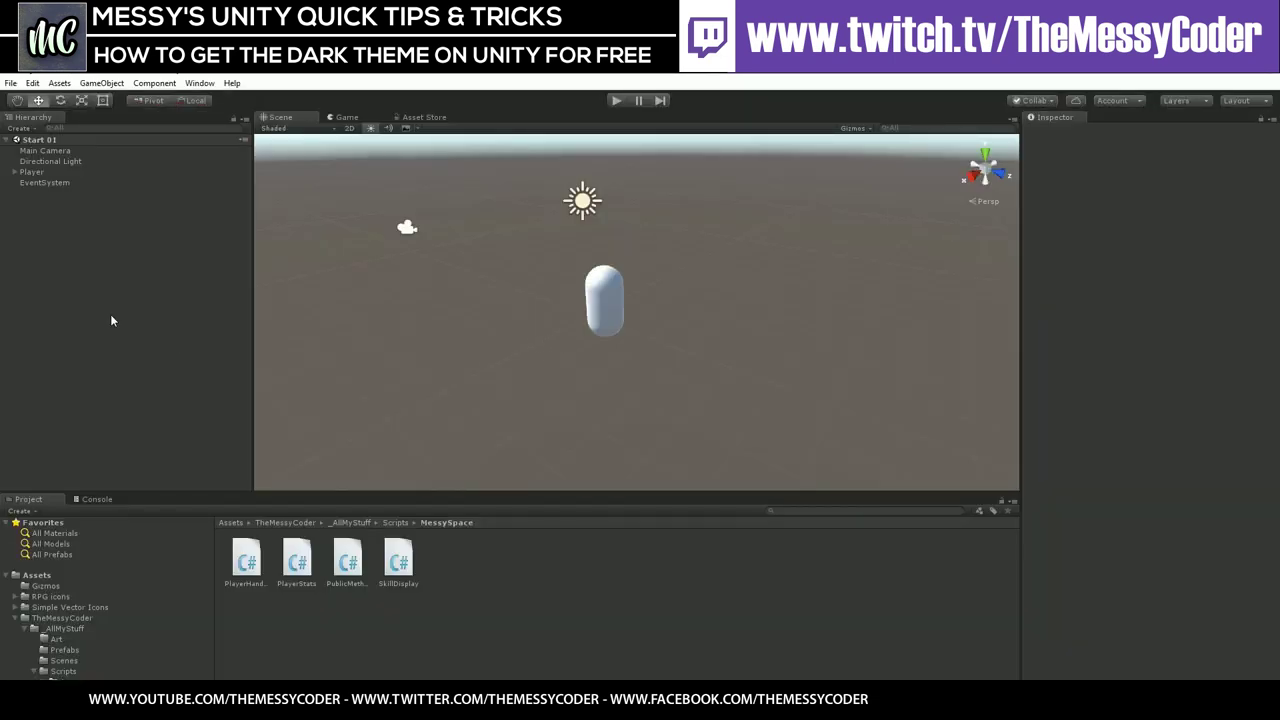
- Check in Edit > Preferences that the Editor Skin is Professional
{"action": "left_click", "coordinate": [40, 173]}
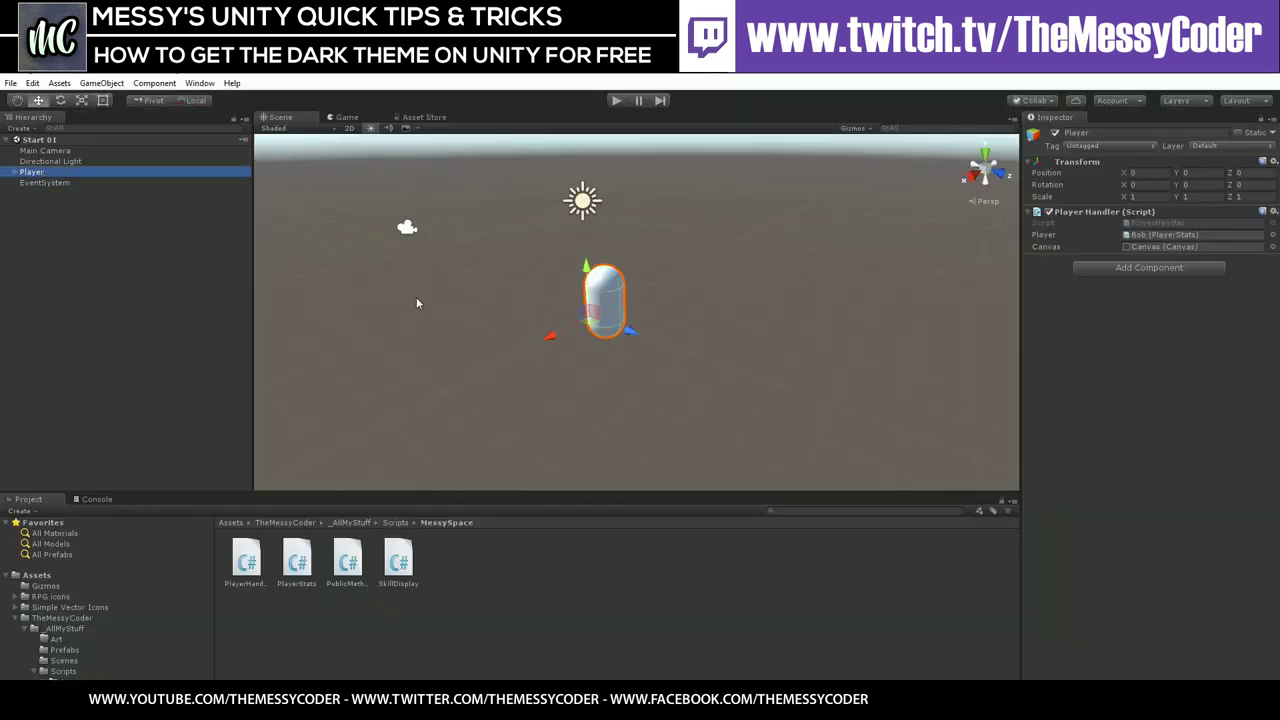
{"action": "right_click_drag", "start_coordinate": [418, 303], "coordinate": [643, 369]}
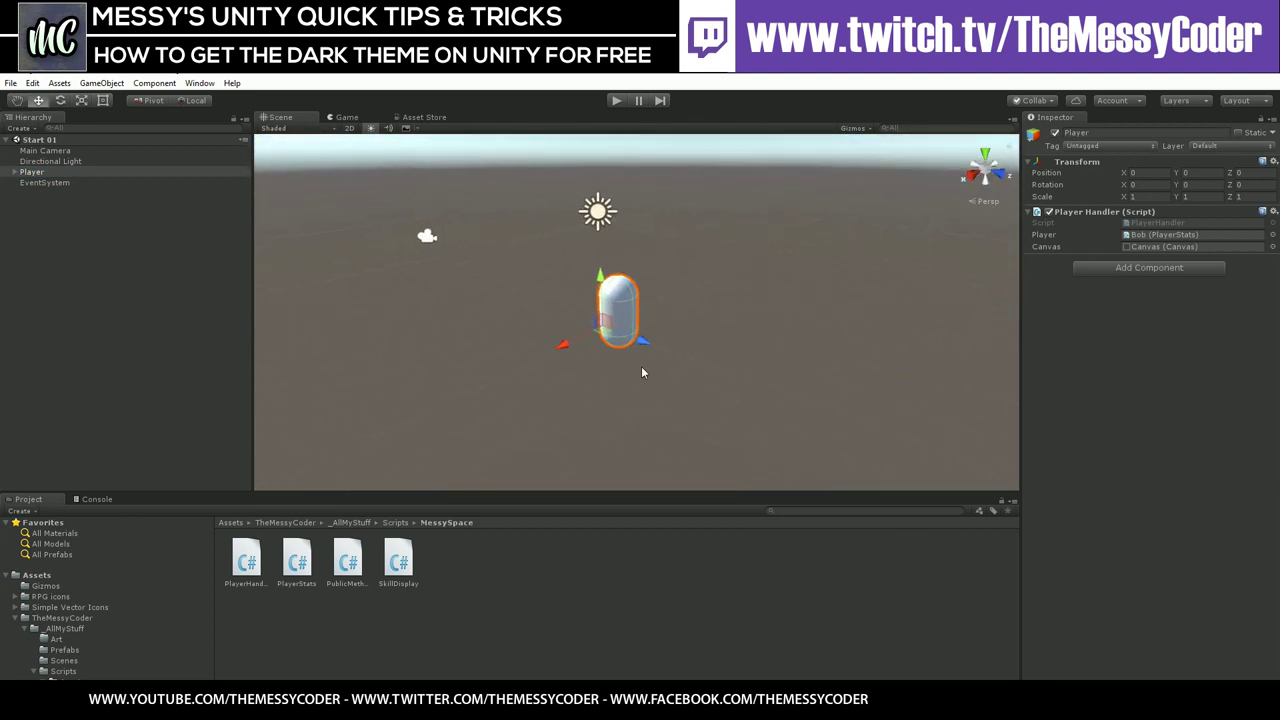
{"action": "left_click", "coordinate": [657, 373]}
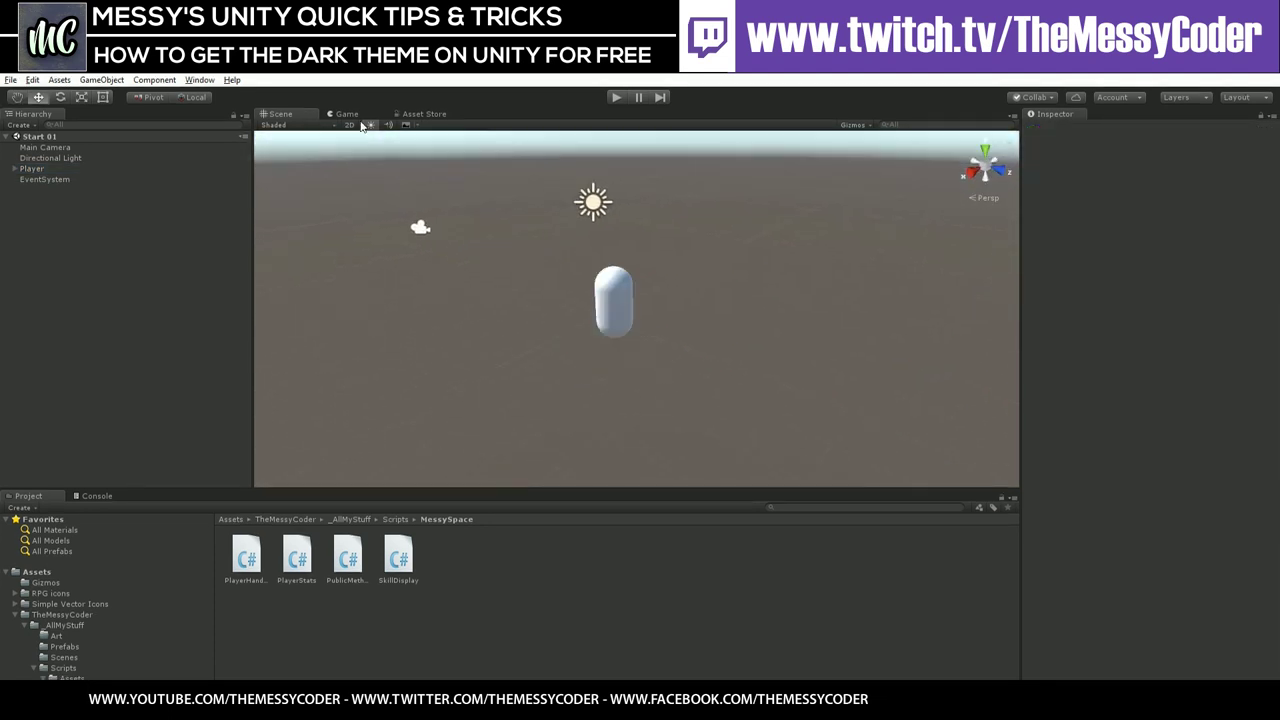
{"action": "left_click", "coordinate": [34, 80]}
{"action": "left_click", "coordinate": [94, 278]}
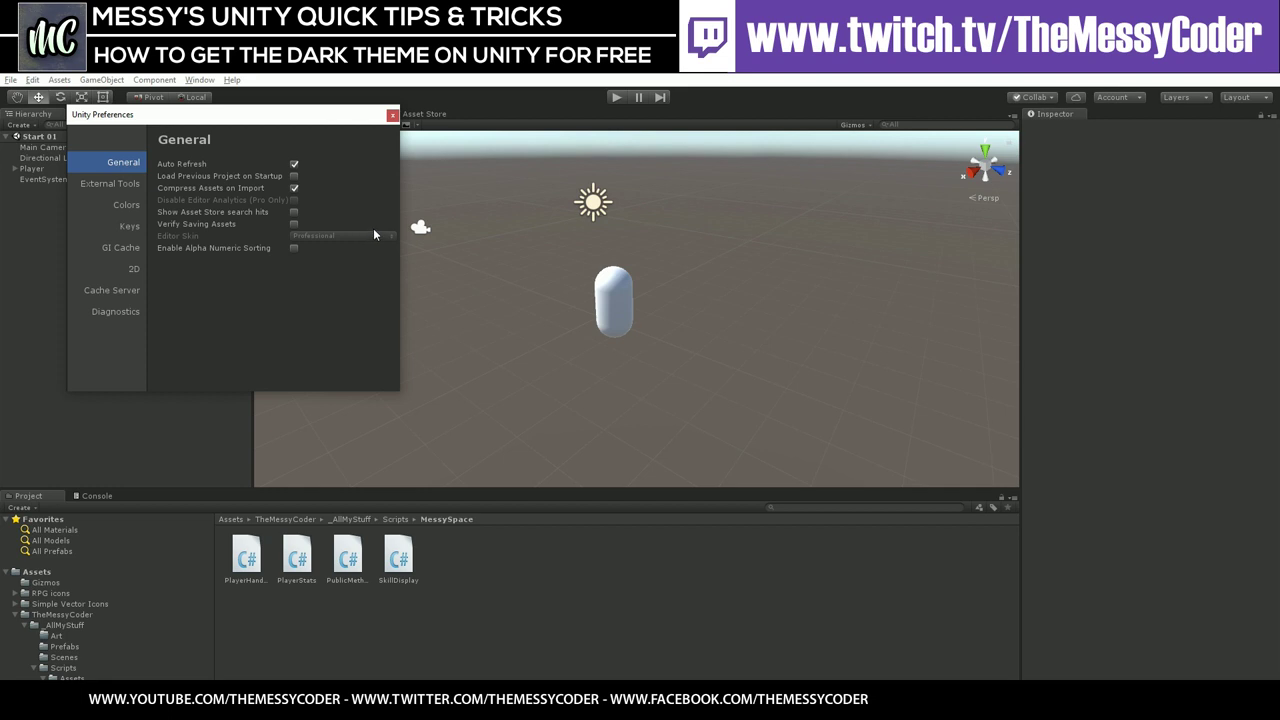
{"action": "left_click", "coordinate": [392, 115]}
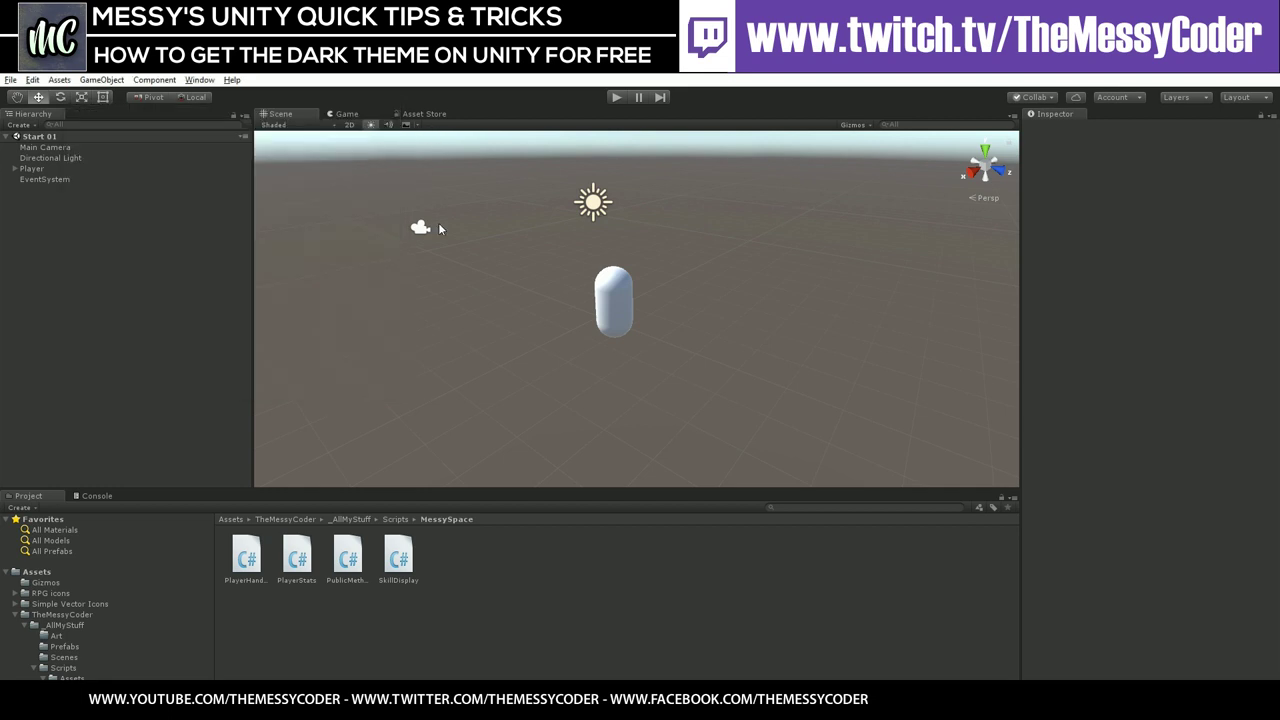
- Exit the dark-themed Unity editor via File > Exit
{"action": "right_click_drag", "start_coordinate": [685, 347], "coordinate": [670, 360]}
{"action": "right_click_drag", "start_coordinate": [580, 413], "coordinate": [584, 392]}
{"action": "left_click", "coordinate": [10, 80]}
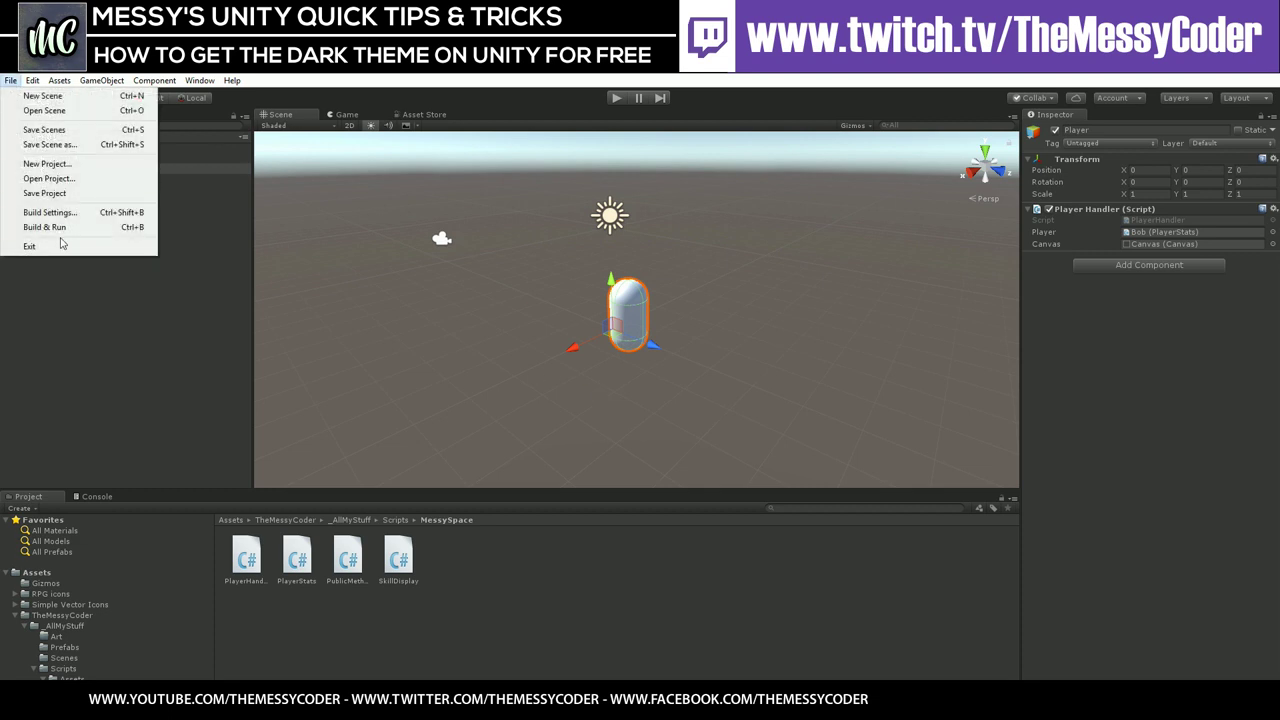
{"action": "left_click", "coordinate": [29, 246]}
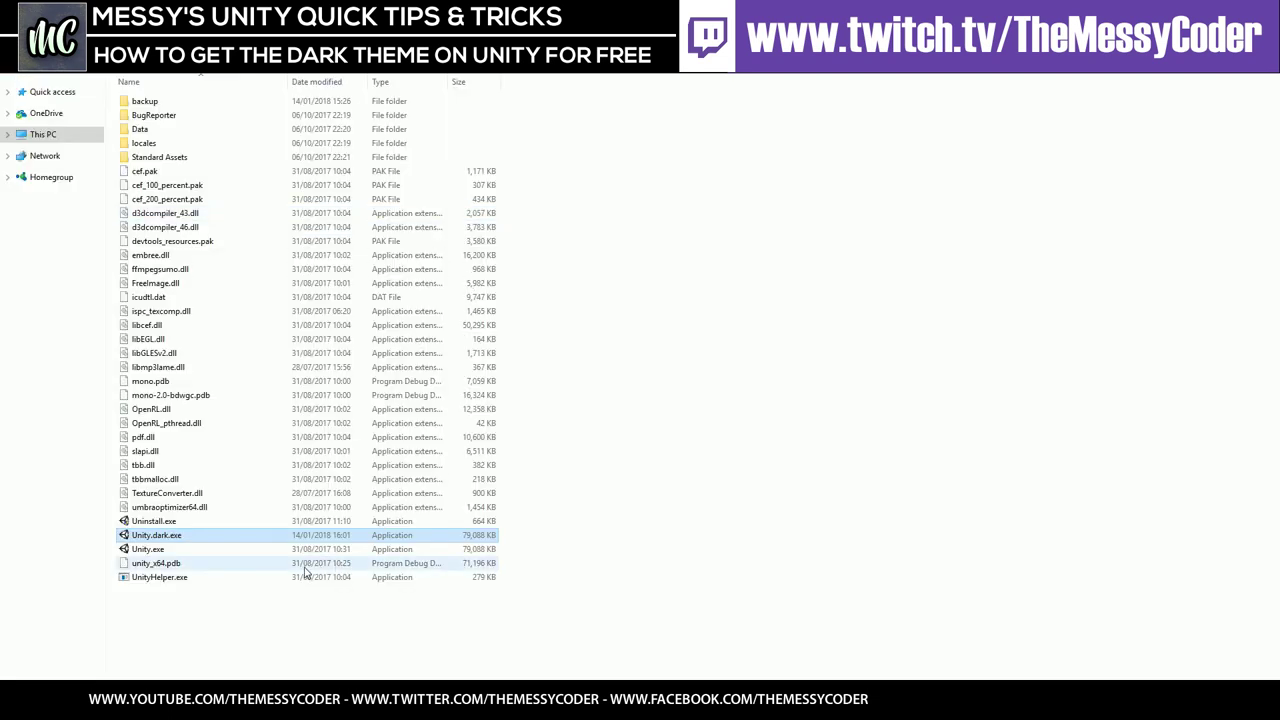
- Launch the original, unpatched Unity.exe to see the light-themed editor
{"action": "left_click", "coordinate": [150, 551]}
{"action": "double_click", "coordinate": [152, 552]}
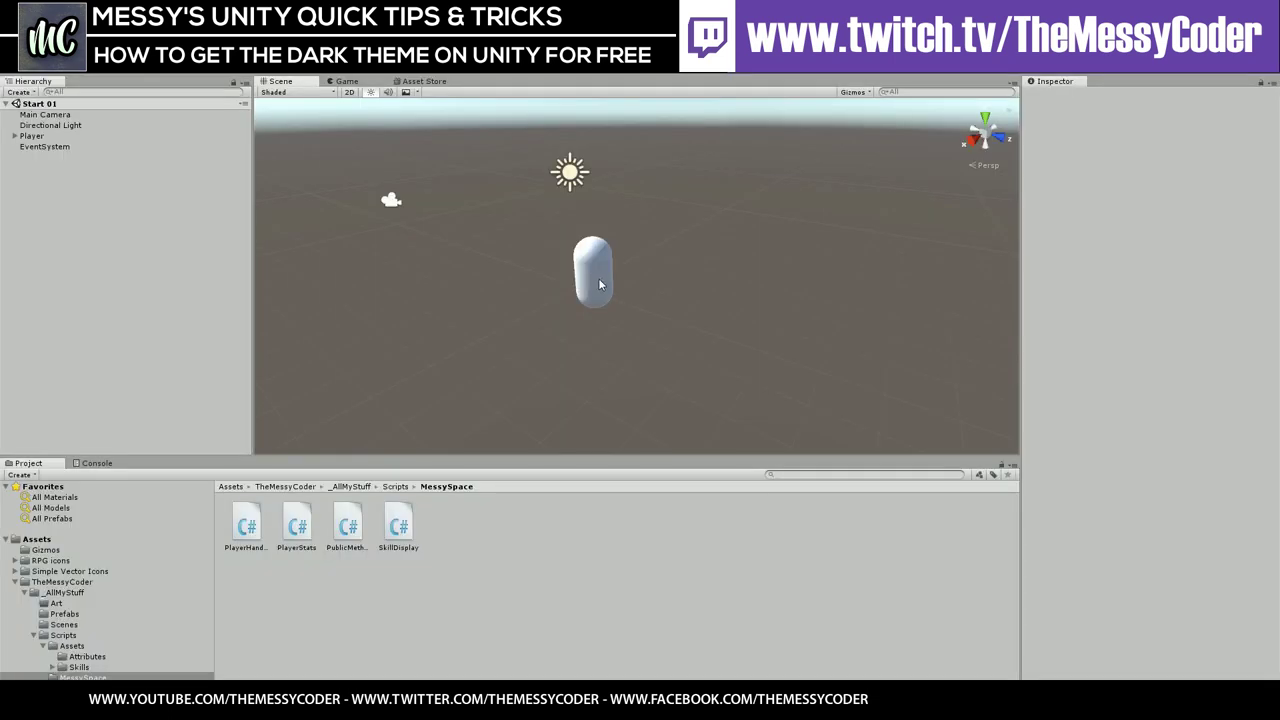
{"action": "right_click_drag", "start_coordinate": [598, 278], "coordinate": [578, 280]}
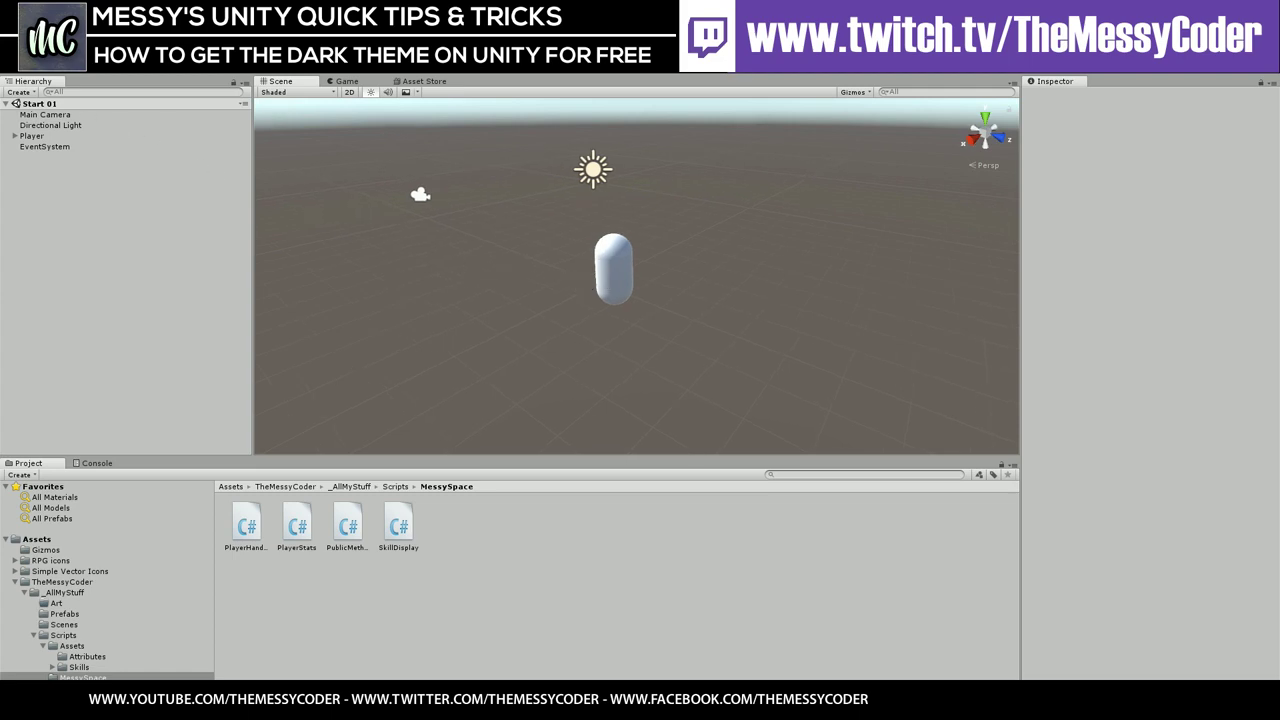
- Quit the light-themed Unity editor with File > Exit
{"action": "left_click", "coordinate": [15, 20]}
{"action": "left_click", "coordinate": [71, 211]}
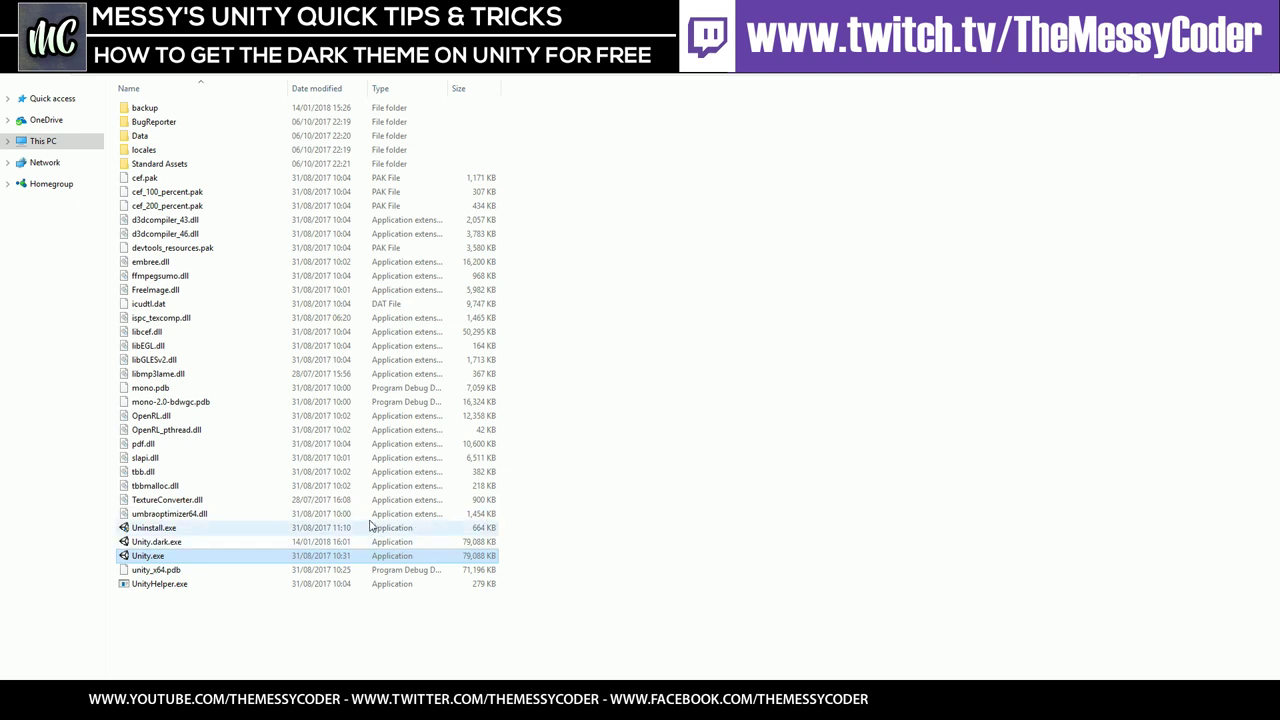
- Rename Unity.exe to Unity.exe.bak, accepting the extension change
{"action": "left_click", "coordinate": [166, 559]}
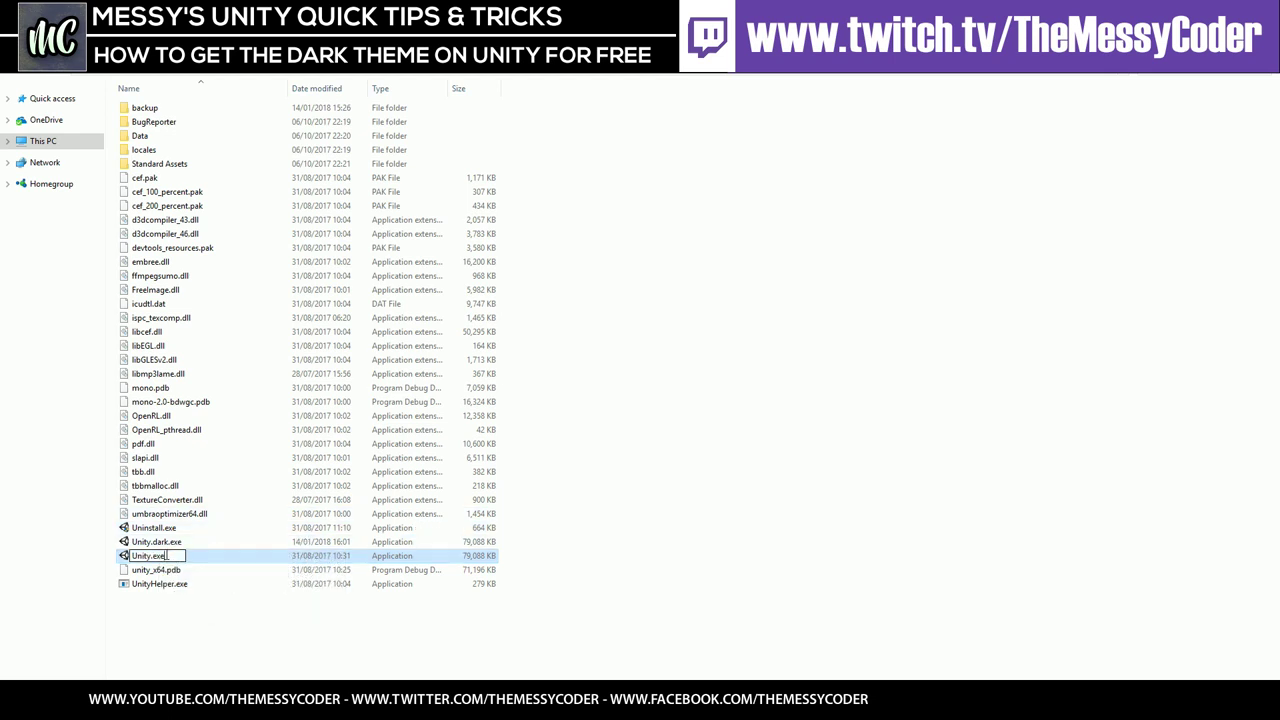
{"action": "type", "text": ".bak"}
{"action": "key", "text": "Return"}
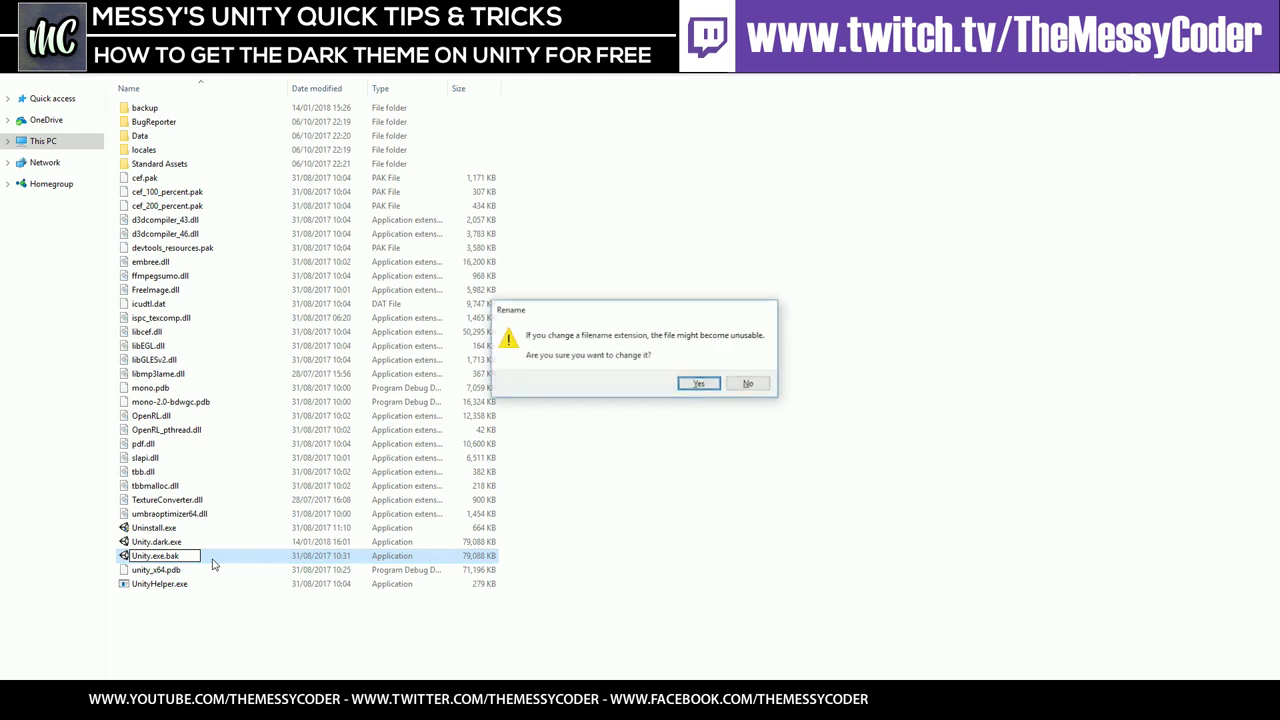
{"action": "key", "text": "Return"}
- Rename Unity.dark.exe to Unity.exe by removing 'dark.'
{"action": "left_click", "coordinate": [170, 547]}
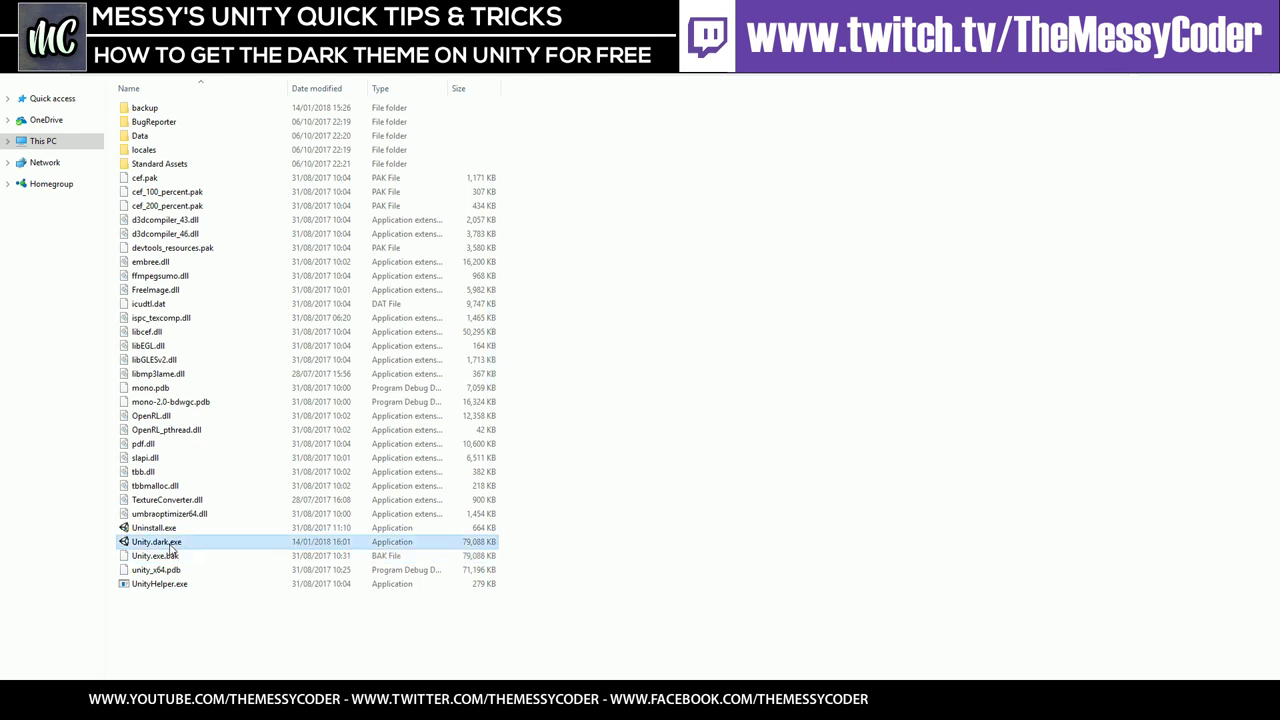
{"action": "left_click", "coordinate": [153, 547]}
{"action": "left_click_drag", "start_coordinate": [152, 547], "coordinate": [174, 547]}
{"action": "key", "text": "Delete"}
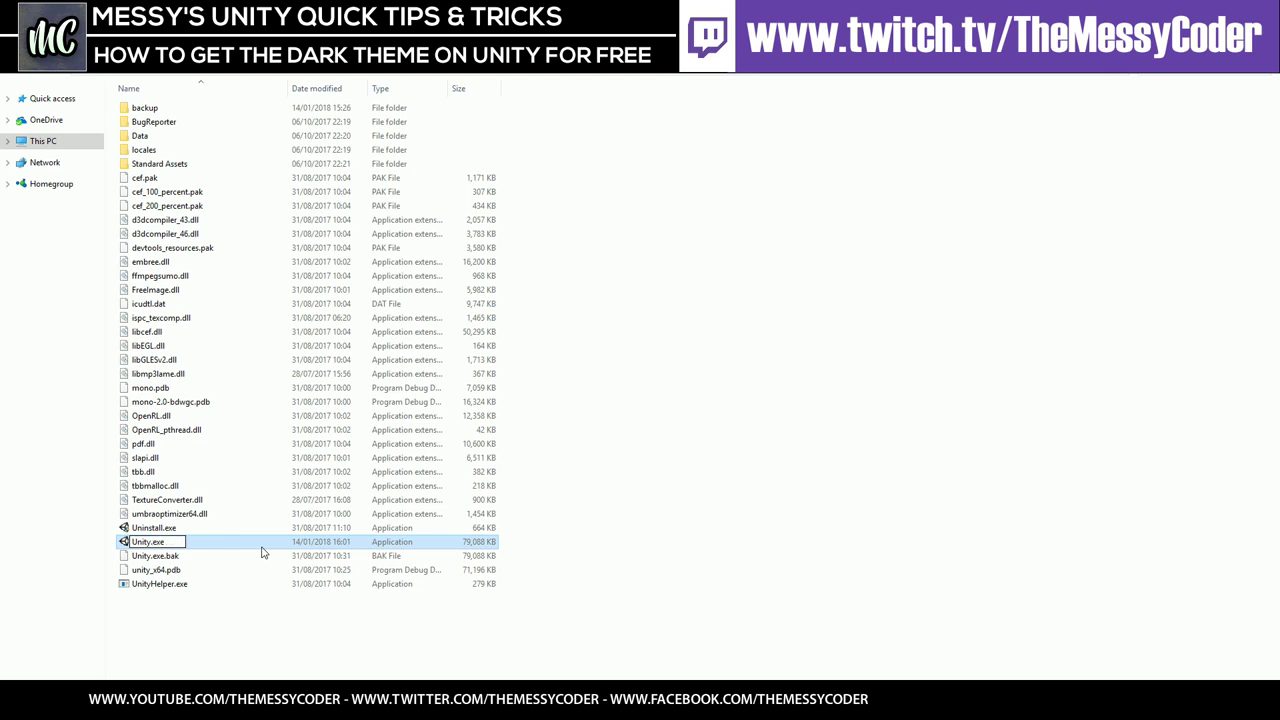
{"action": "key", "text": "Return"}
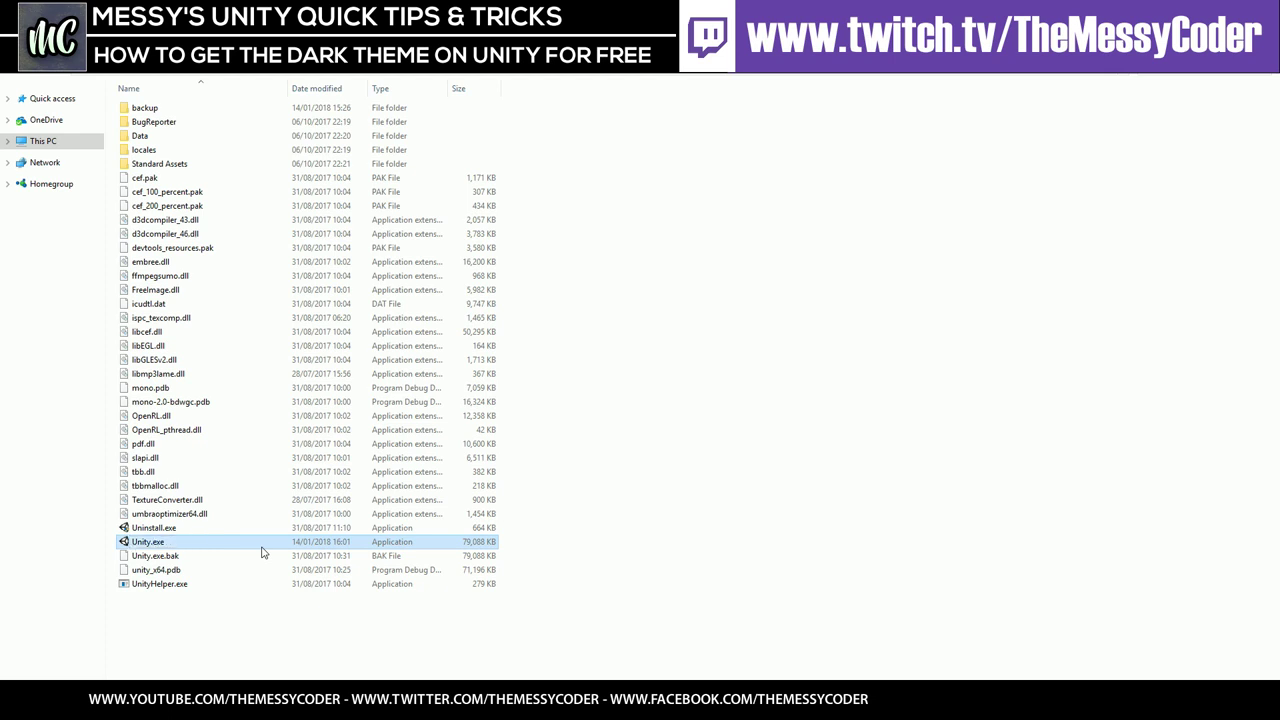
- Rename the patched file back to Unity.dark.exe
{"action": "left_click", "coordinate": [157, 543]}
{"action": "key", "text": "Right"}
{"action": "type", "text": ".b"}
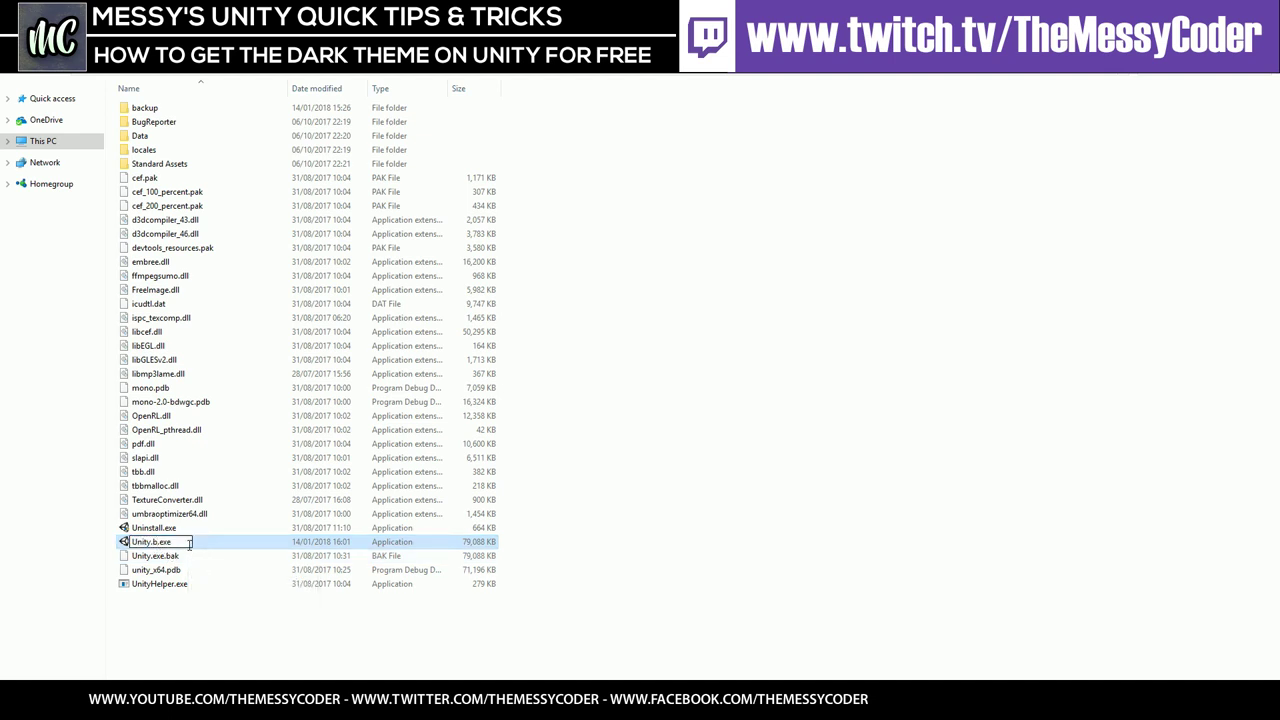
{"action": "type", "text": "ark."}
{"action": "key", "text": "Return"}
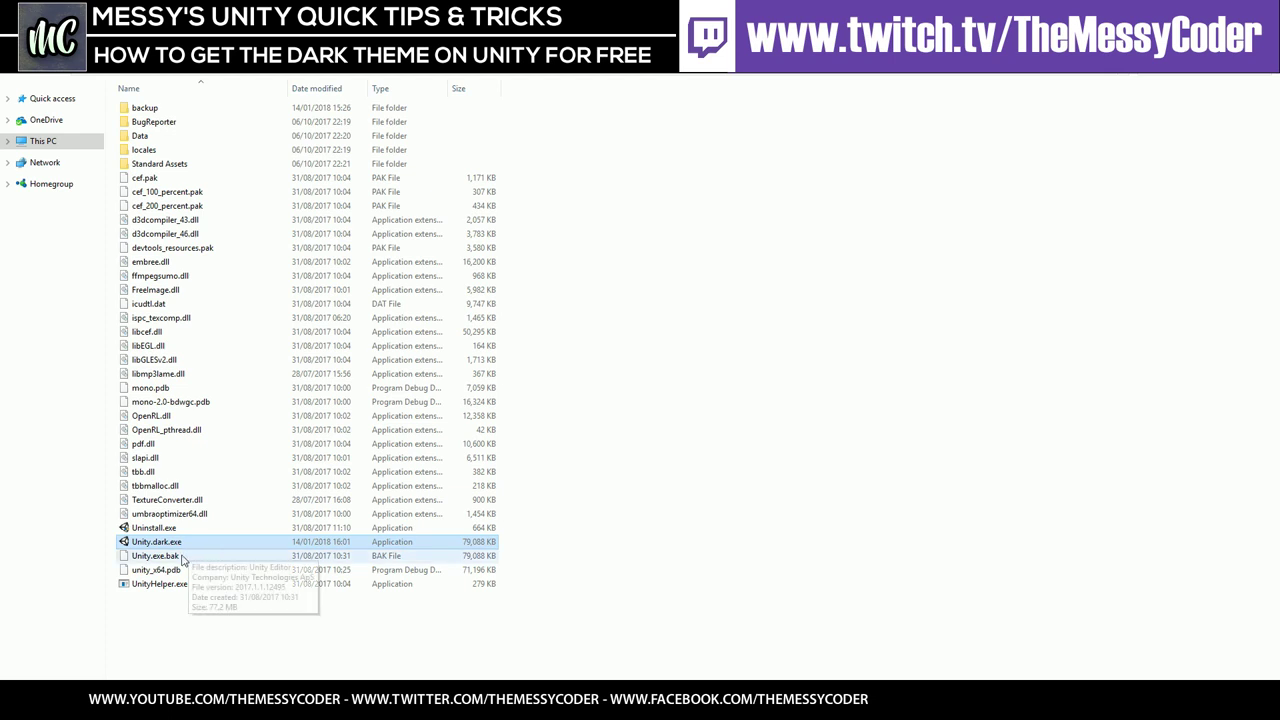